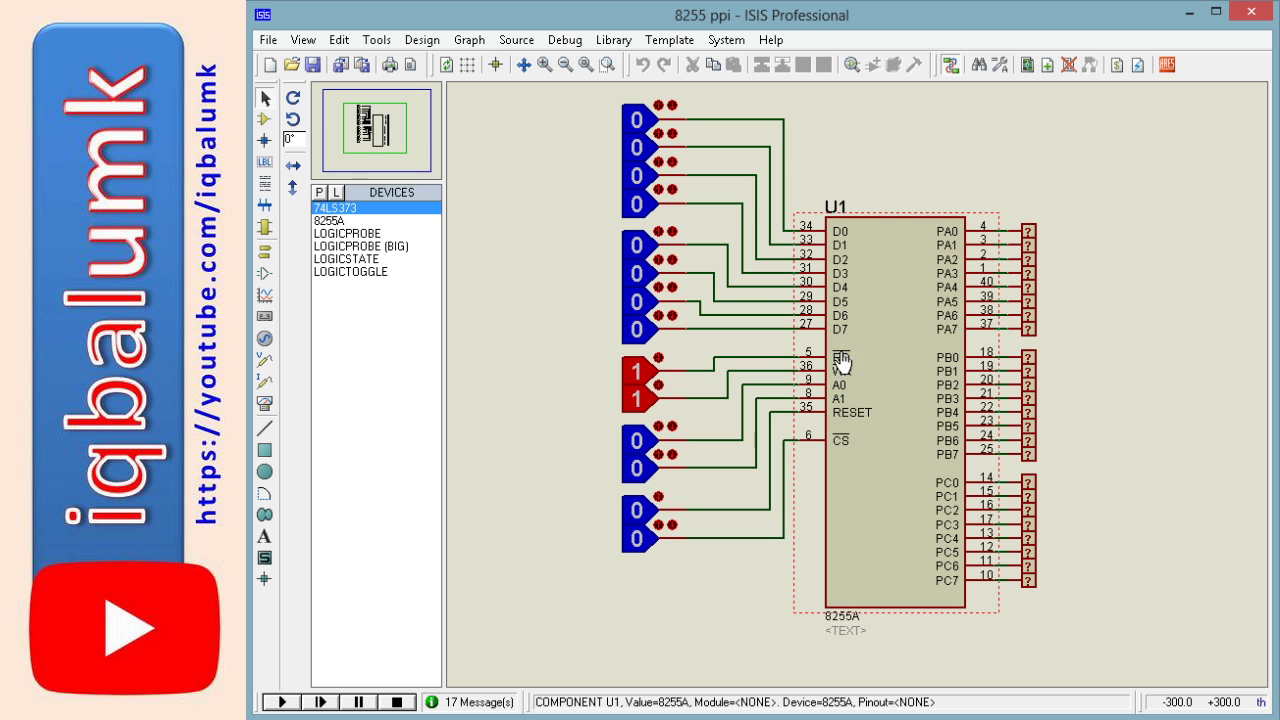
Start the simulation and write 10000000 (D7–D0) to the 8255A's control register, with A0 and A1 at 1 and a low pulse on WR
{"action": "left_click", "coordinate": [659, 371]}
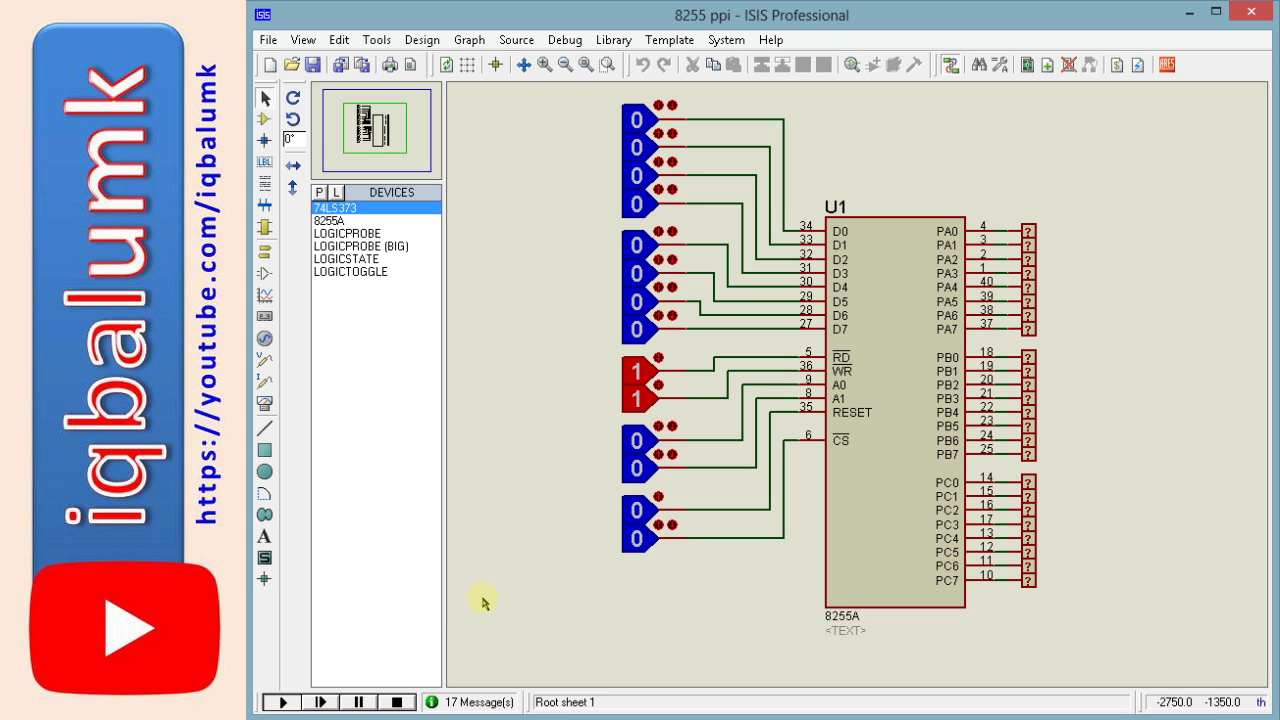
{"action": "key", "text": "ctrl+F12"}
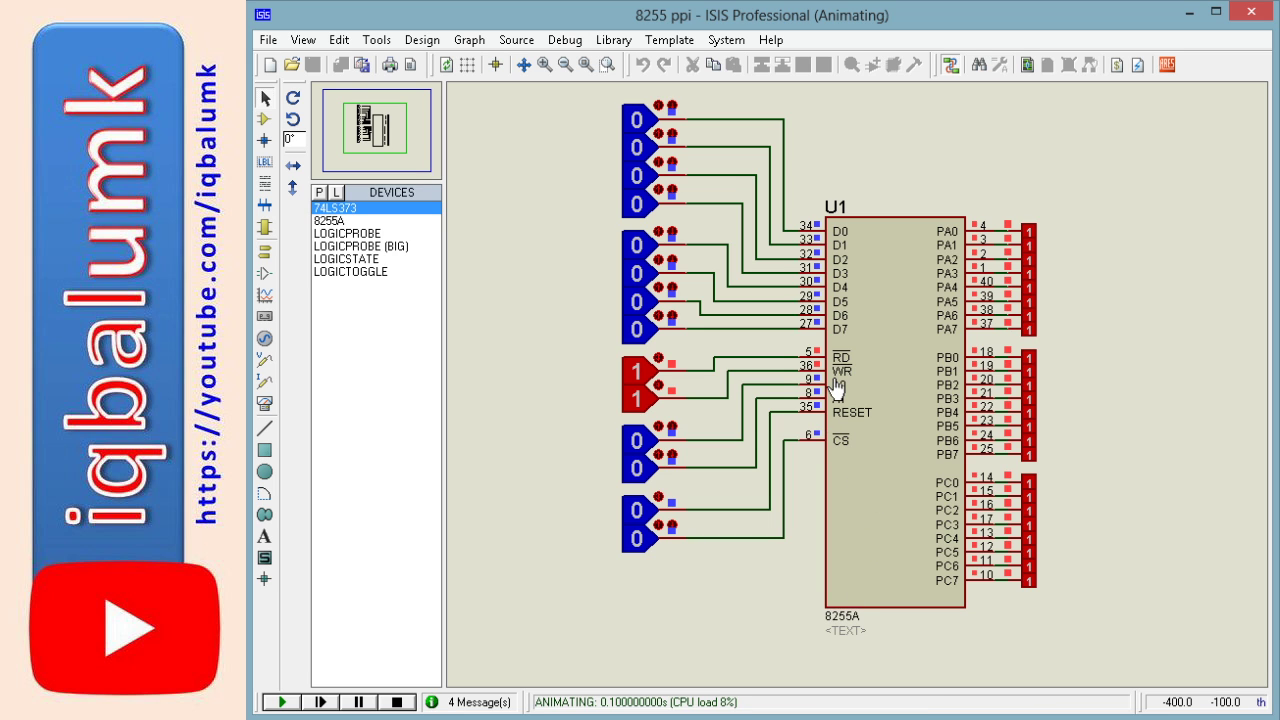
{"action": "left_click", "coordinate": [645, 443]}
{"action": "left_click", "coordinate": [639, 469]}
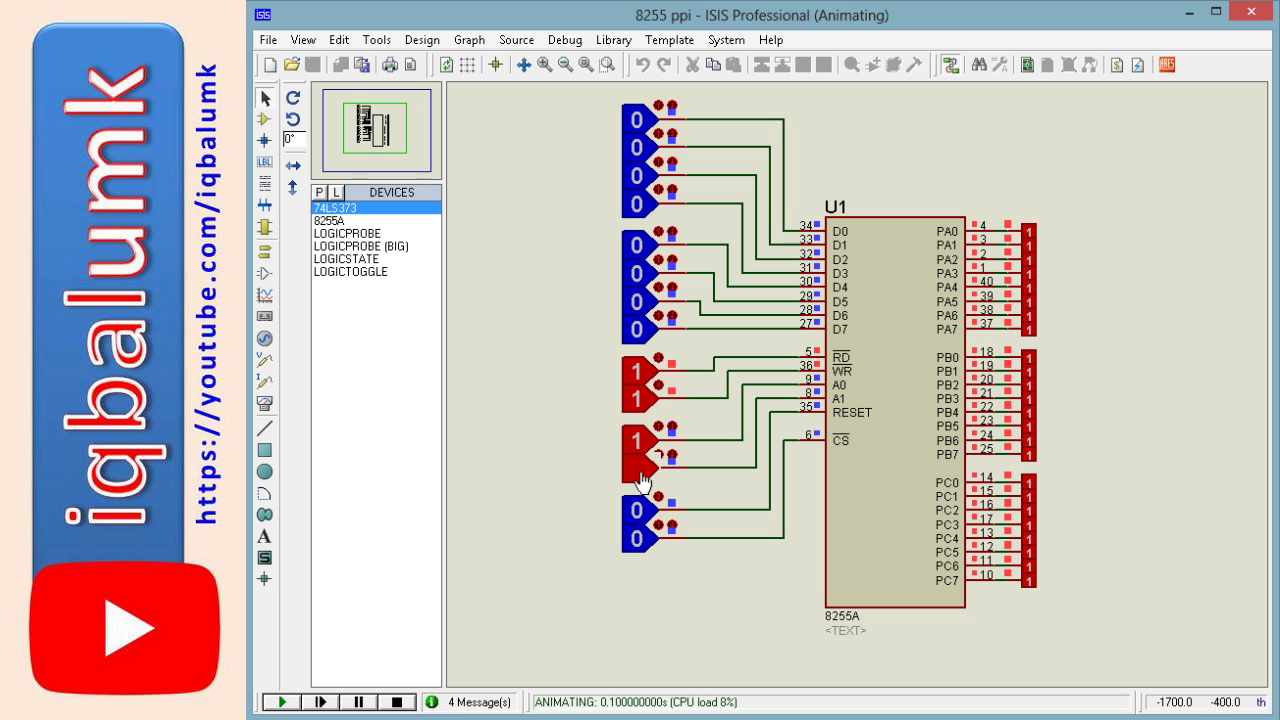
{"action": "left_click", "coordinate": [640, 334]}
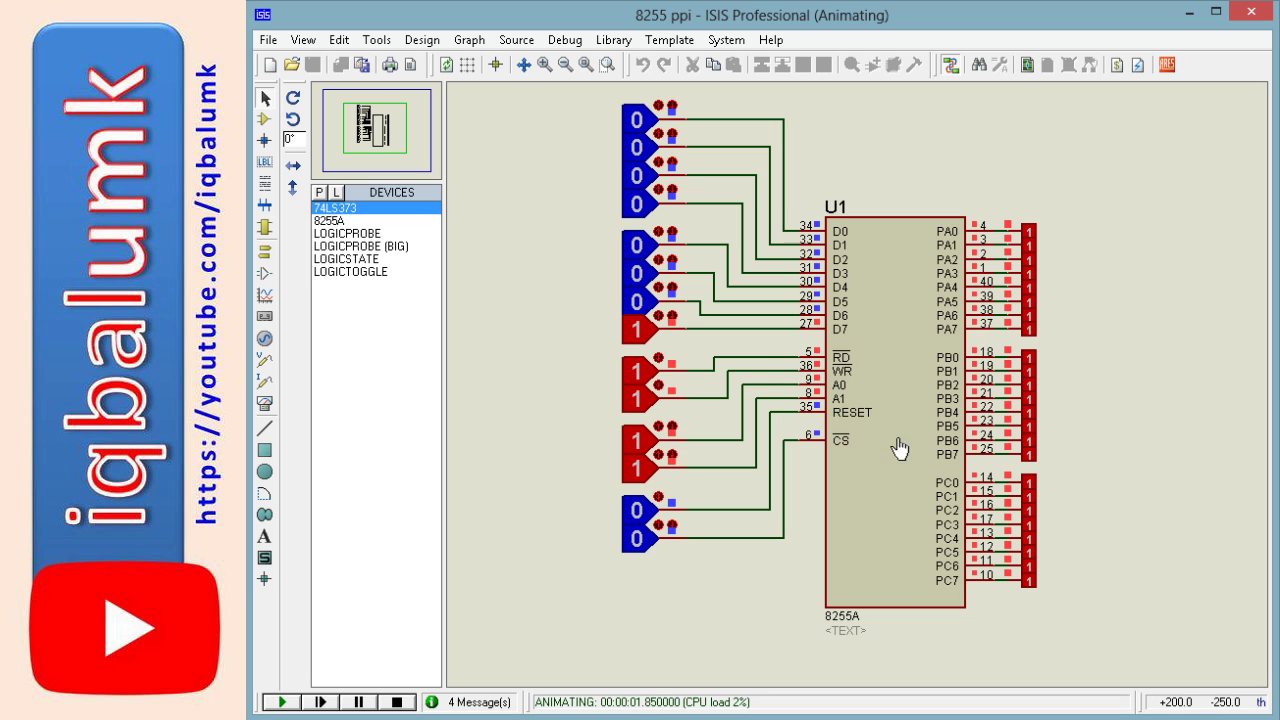
{"action": "left_click", "coordinate": [637, 400]}
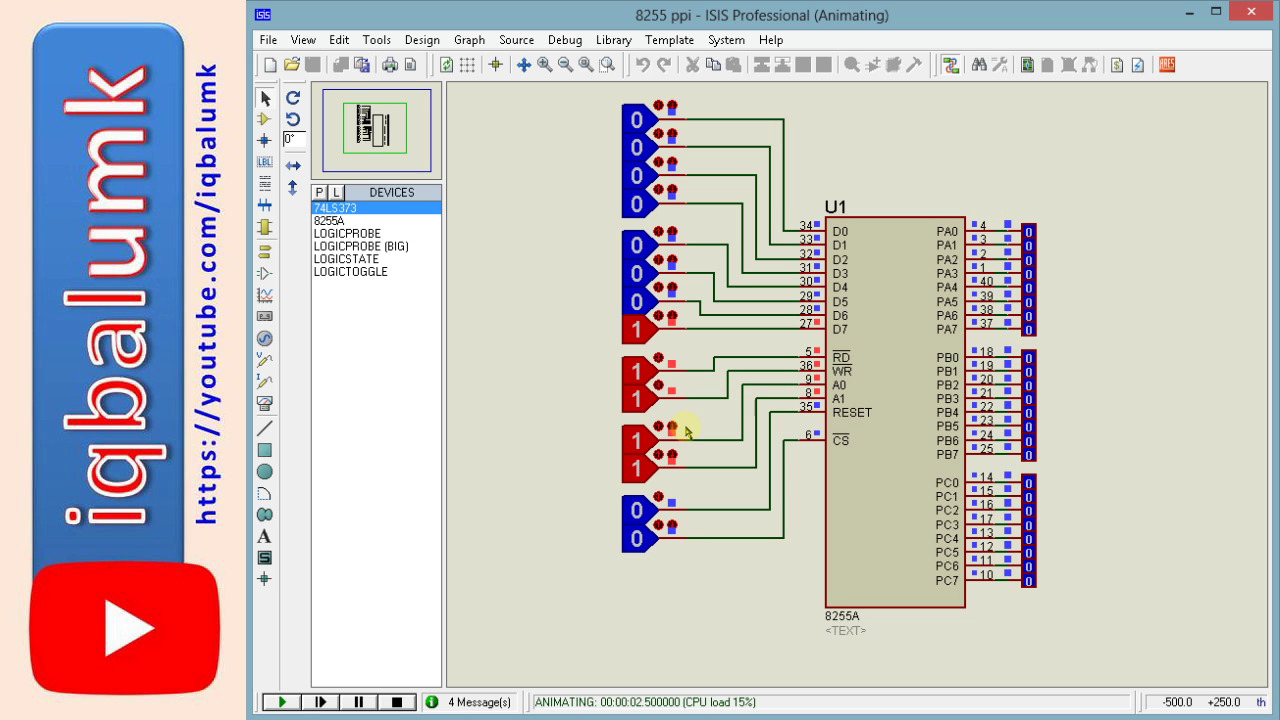
Write 10011001 (D7–D0) to port A by setting A0 and A1 to 0 and pulsing WR low and back to 1
{"action": "left_click", "coordinate": [636, 447]}
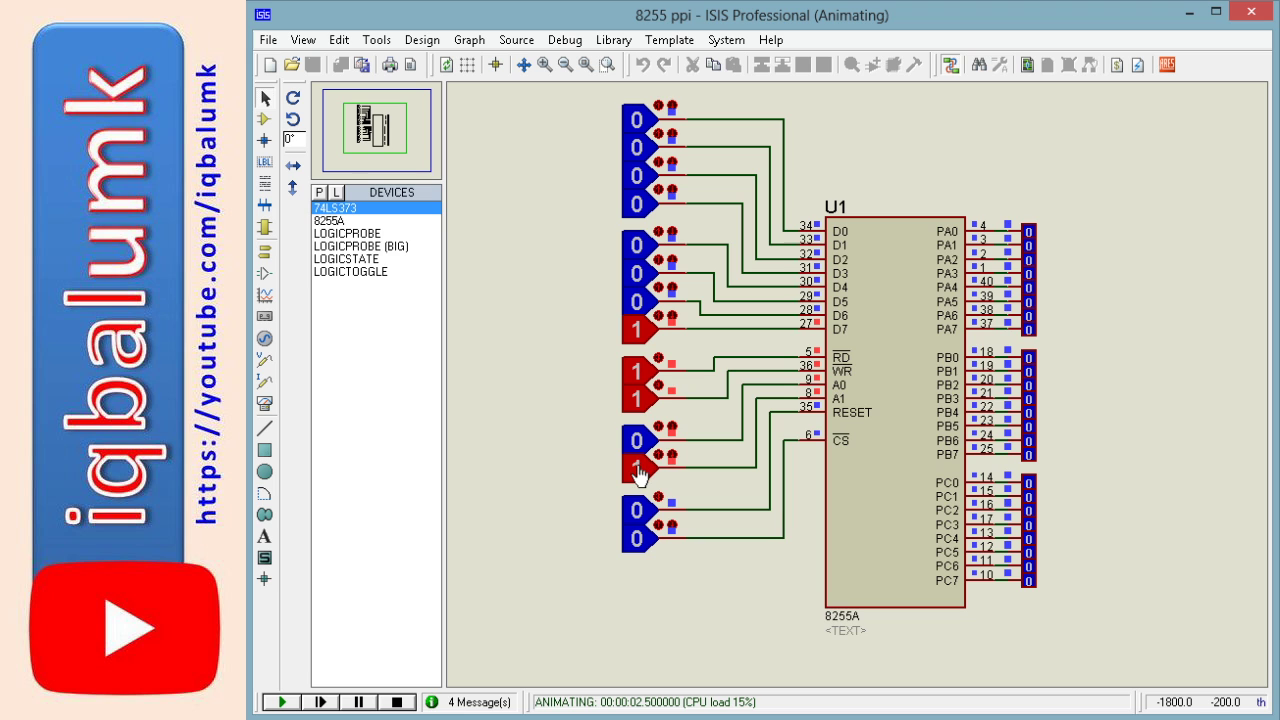
{"action": "left_click", "coordinate": [639, 471]}
{"action": "left_click", "coordinate": [638, 255]}
{"action": "left_click", "coordinate": [641, 127]}
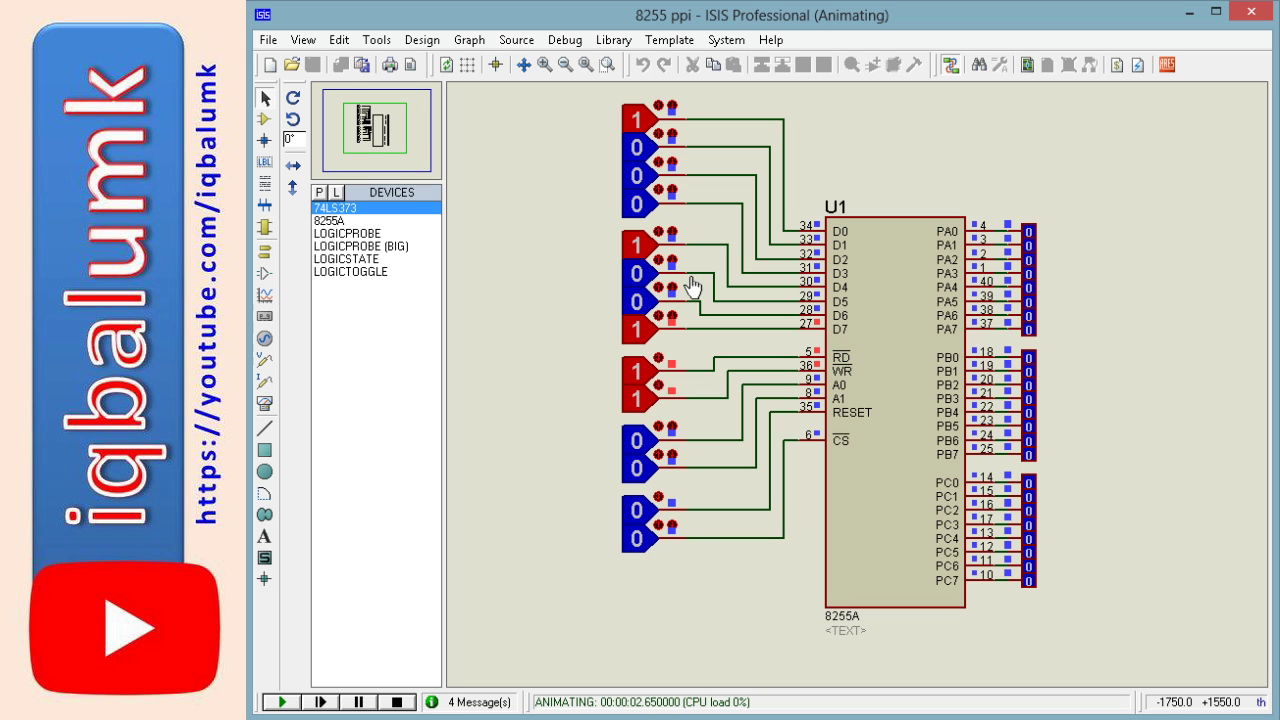
{"action": "left_click", "coordinate": [640, 207]}
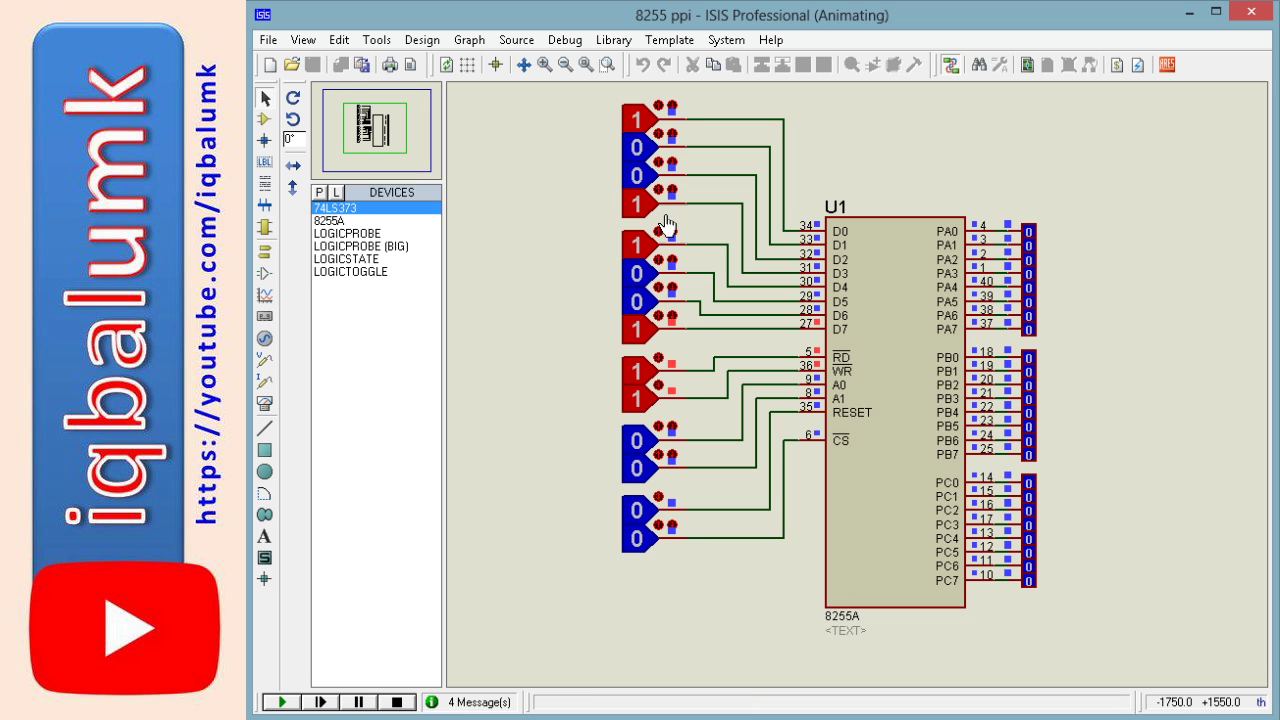
{"action": "left_click", "coordinate": [672, 428]}
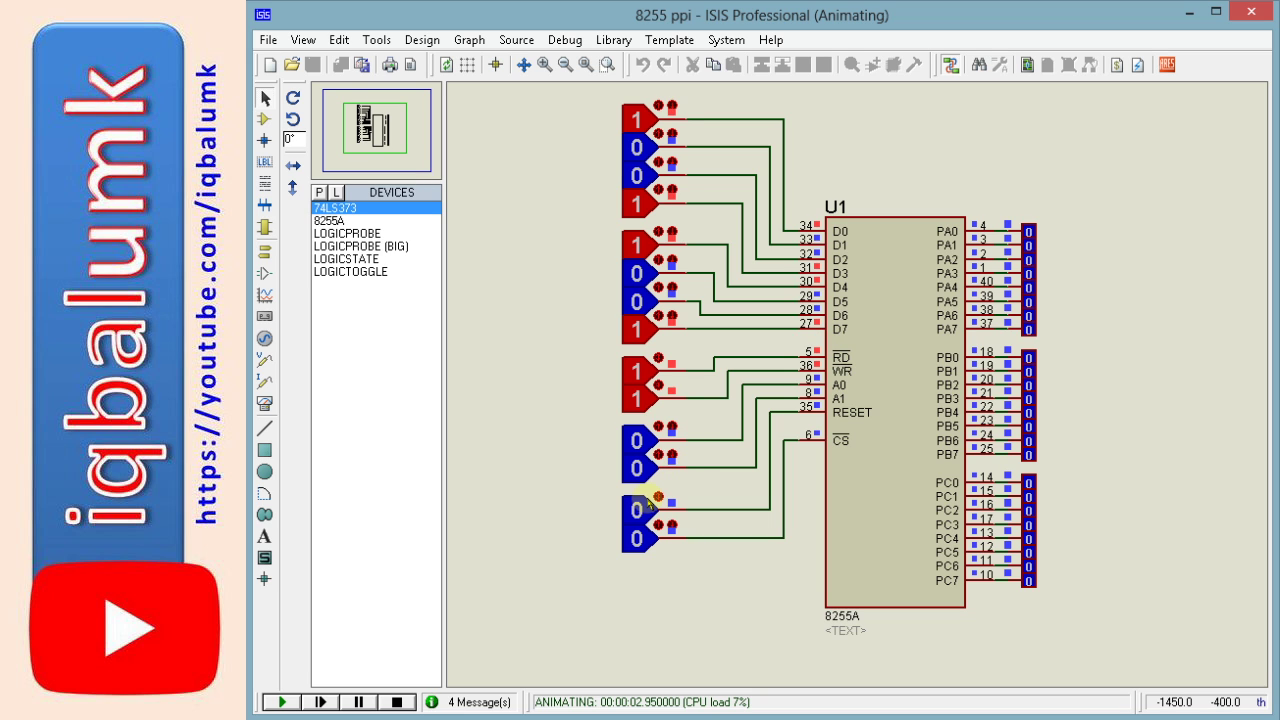
{"action": "left_click", "coordinate": [638, 410]}
{"action": "left_click", "coordinate": [638, 410]}
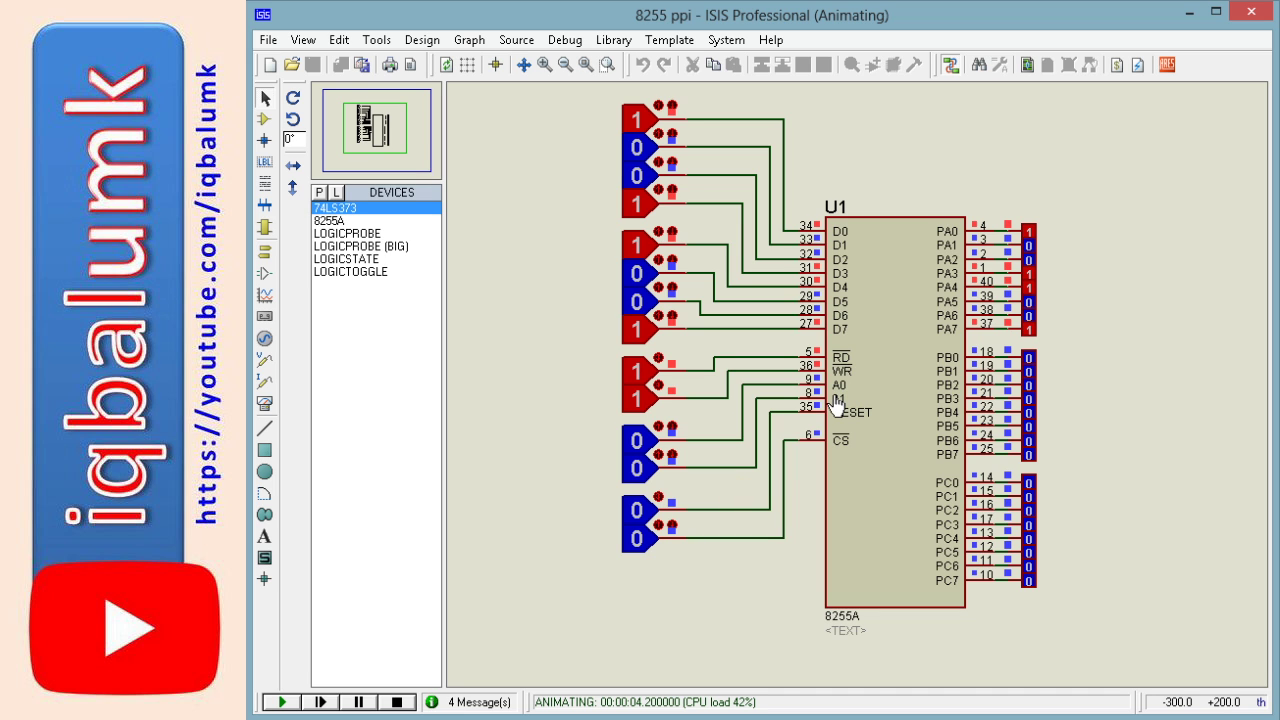
Address port C by setting A1 to 1, and set the upper data bits D7–D4 to 0110
{"action": "left_click", "coordinate": [645, 470]}
{"action": "left_click", "coordinate": [645, 325]}
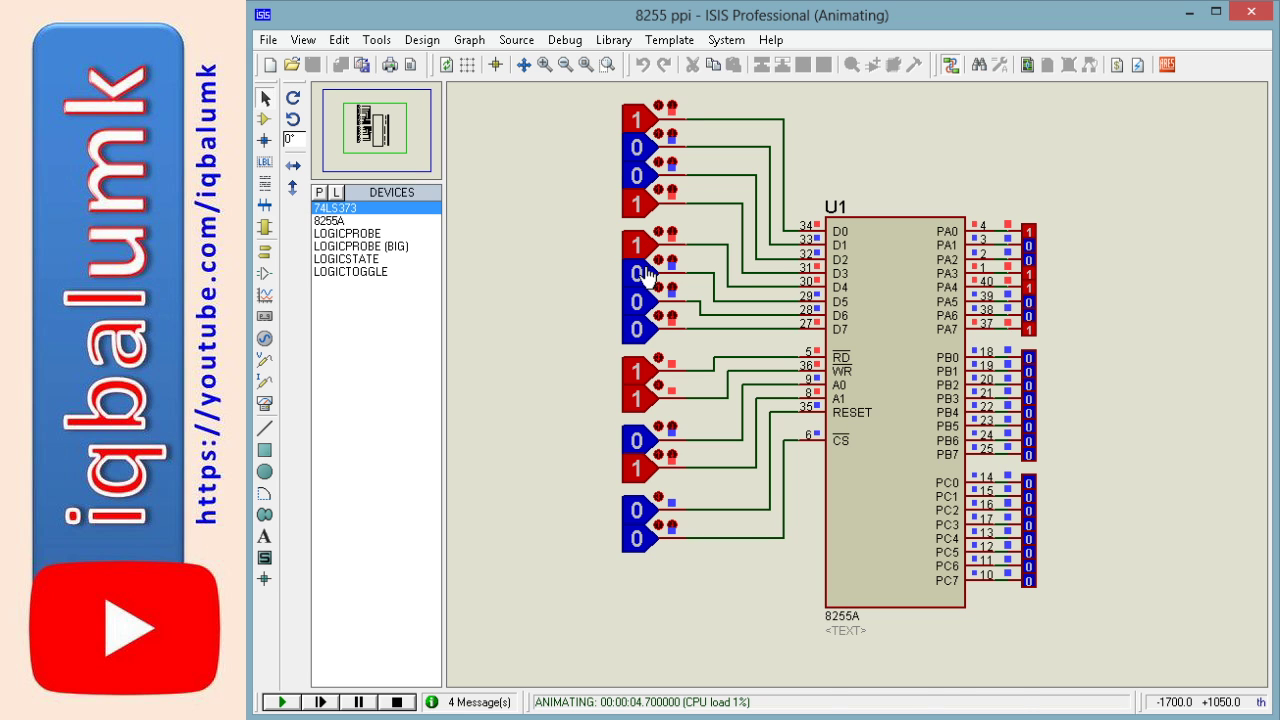
{"action": "left_click", "coordinate": [645, 275]}
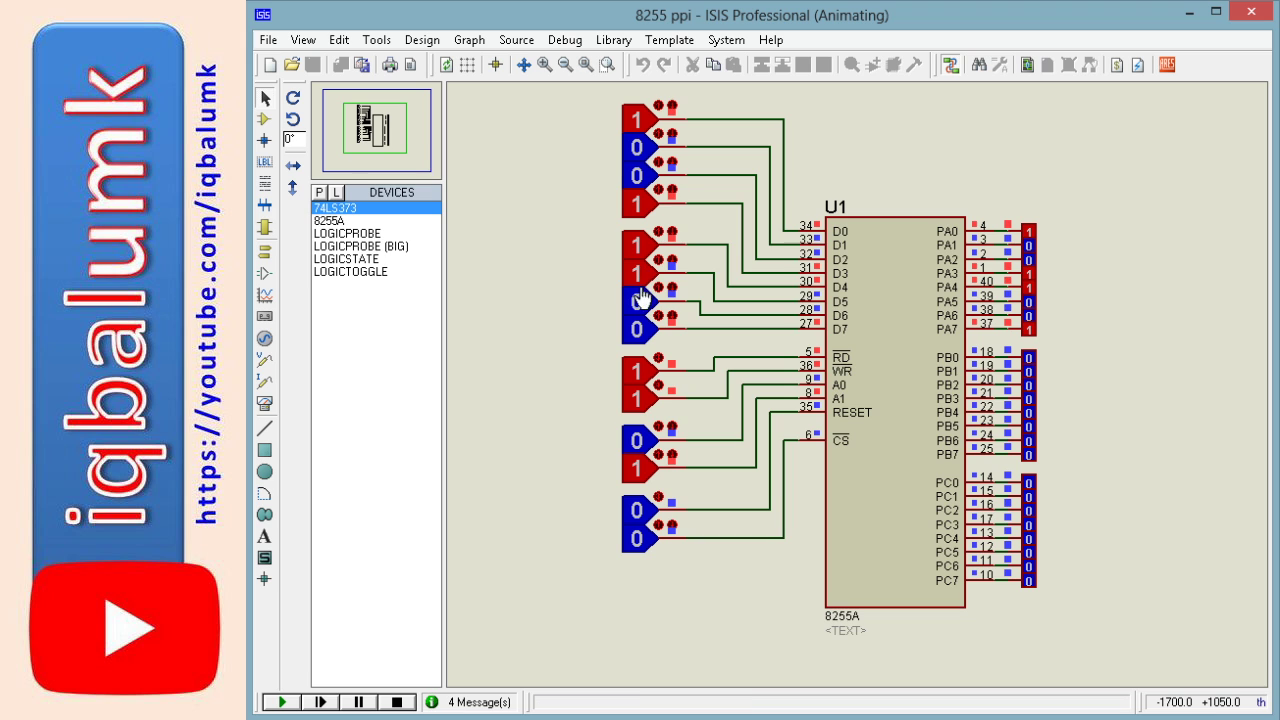
{"action": "left_click", "coordinate": [645, 302]}
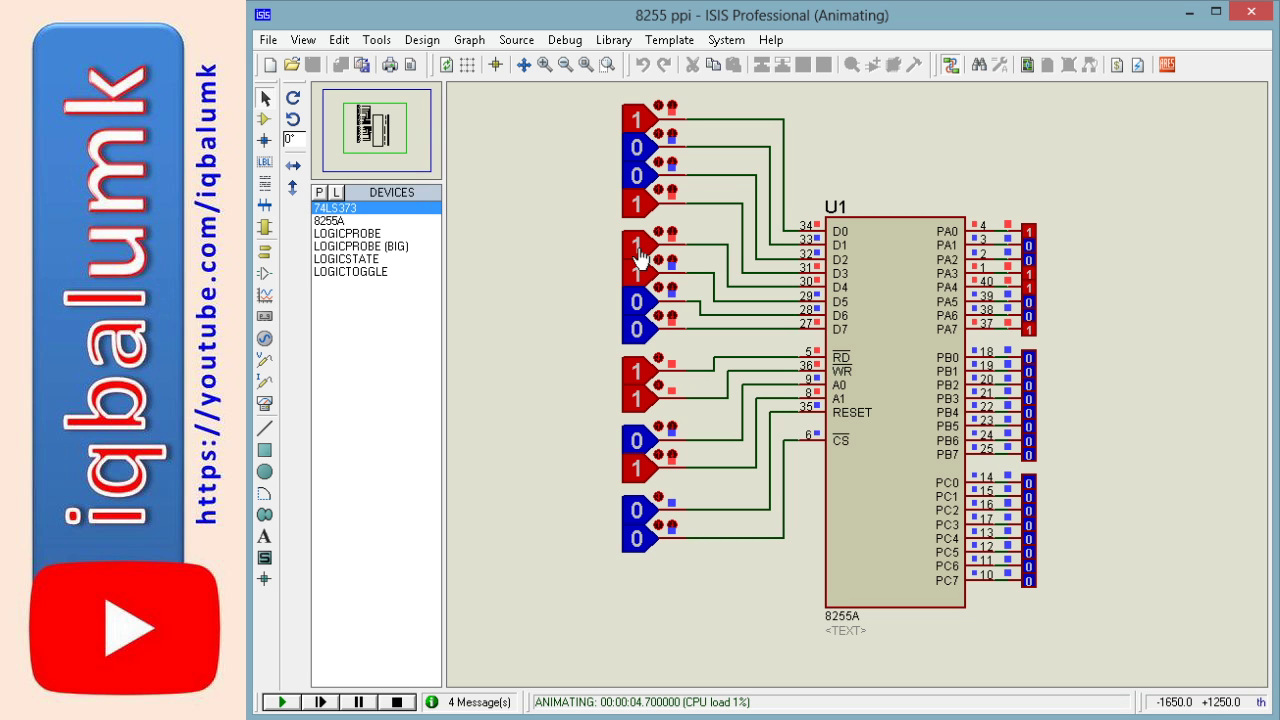
{"action": "left_click", "coordinate": [638, 252]}
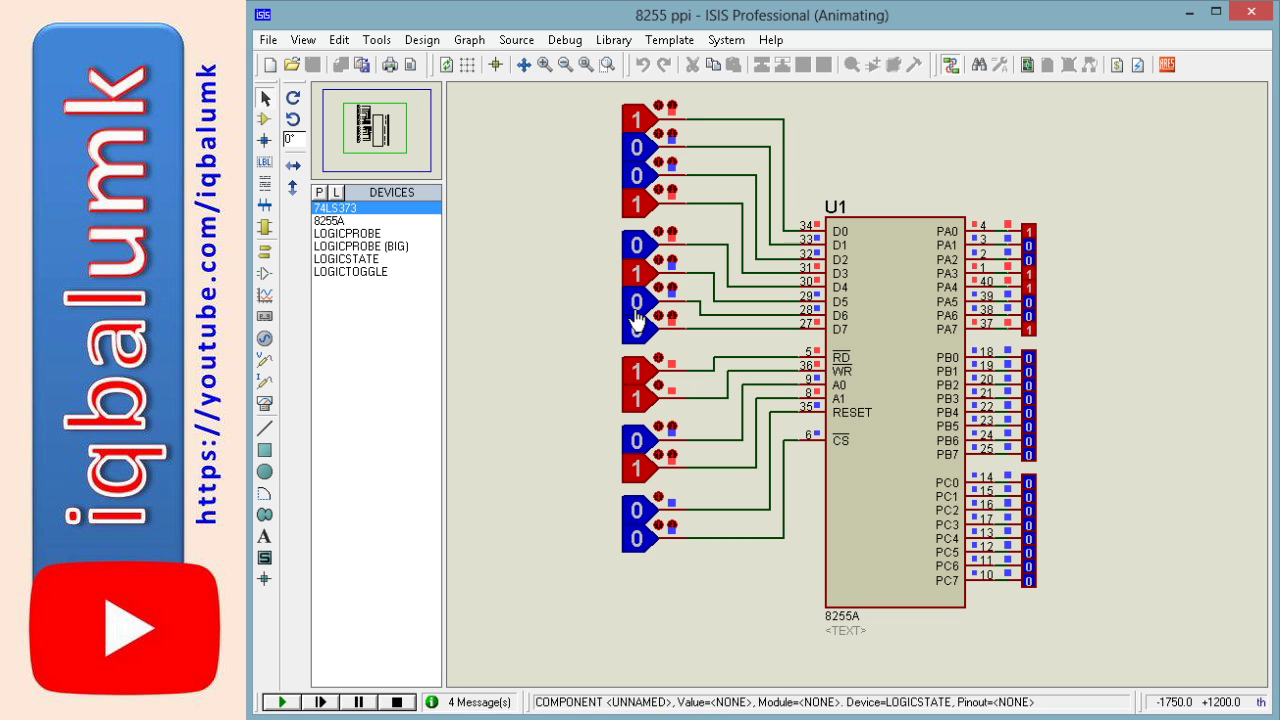
{"action": "left_click", "coordinate": [639, 298]}
Set the lower data bits D3–D0 to 0110 and pulse WR low to write the byte to port C
{"action": "left_click", "coordinate": [633, 202]}
{"action": "left_click", "coordinate": [639, 124]}
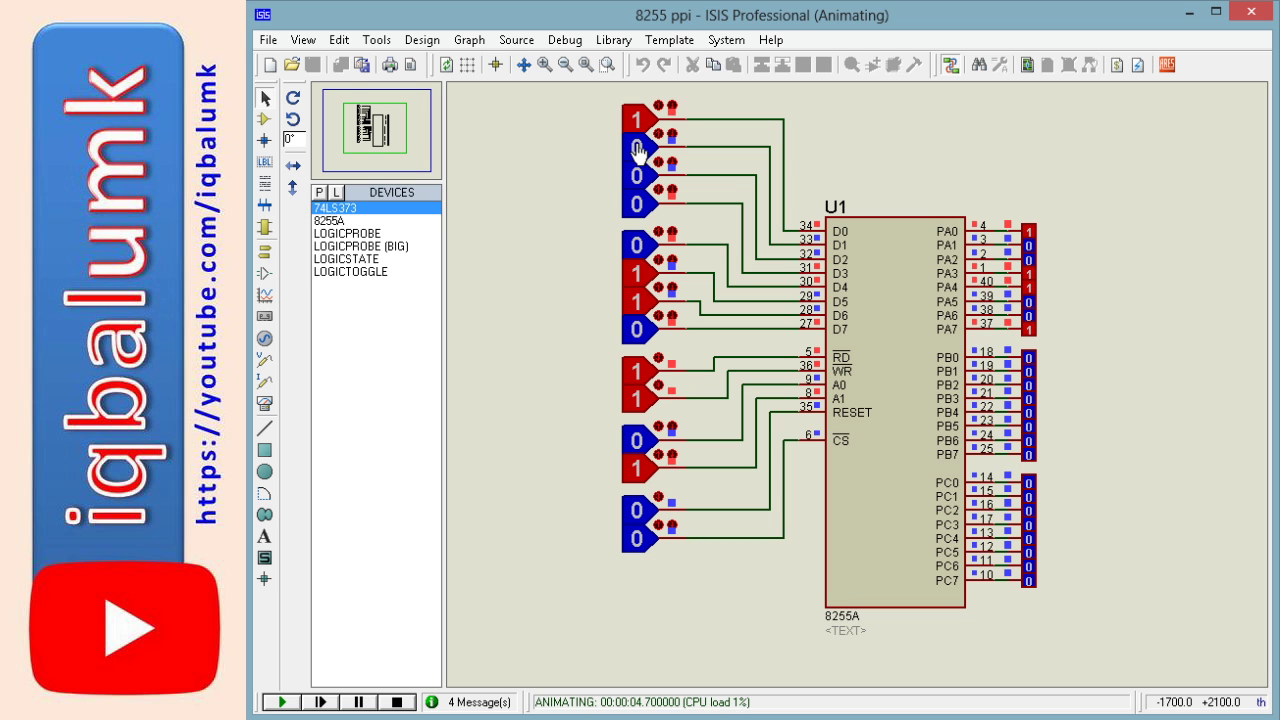
{"action": "left_click", "coordinate": [636, 182]}
{"action": "left_click", "coordinate": [637, 168]}
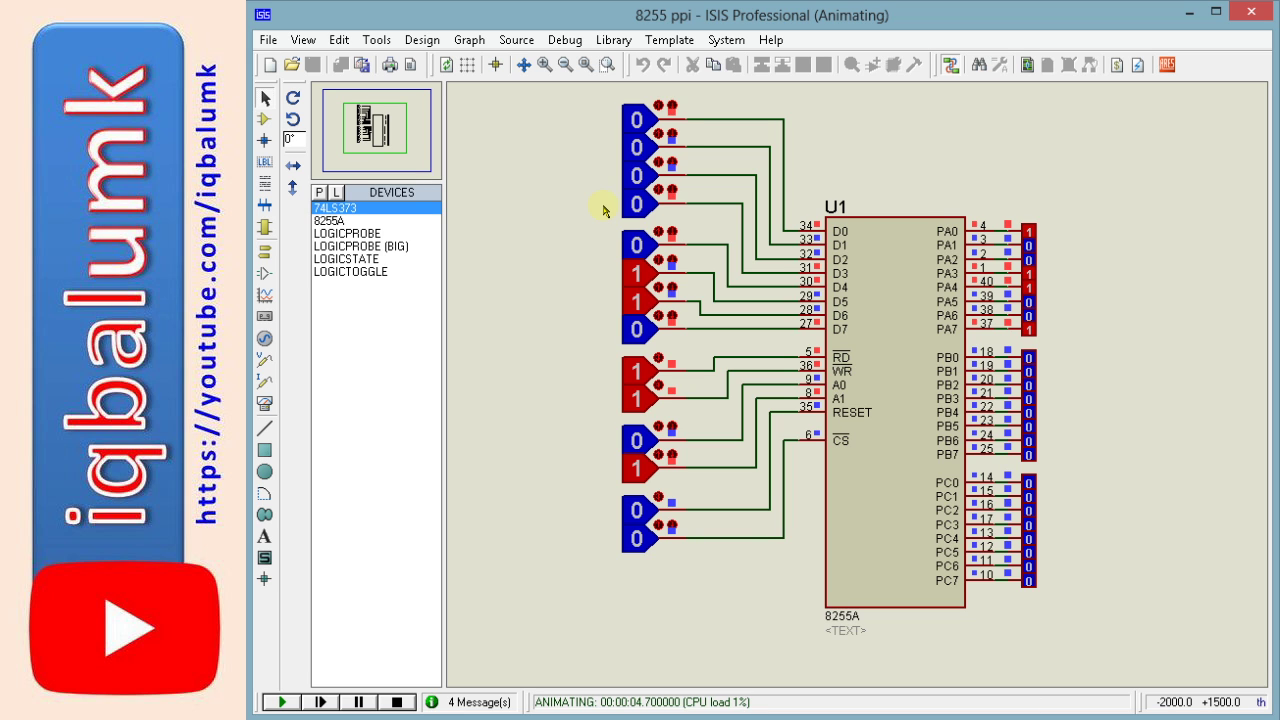
{"action": "left_click", "coordinate": [636, 160]}
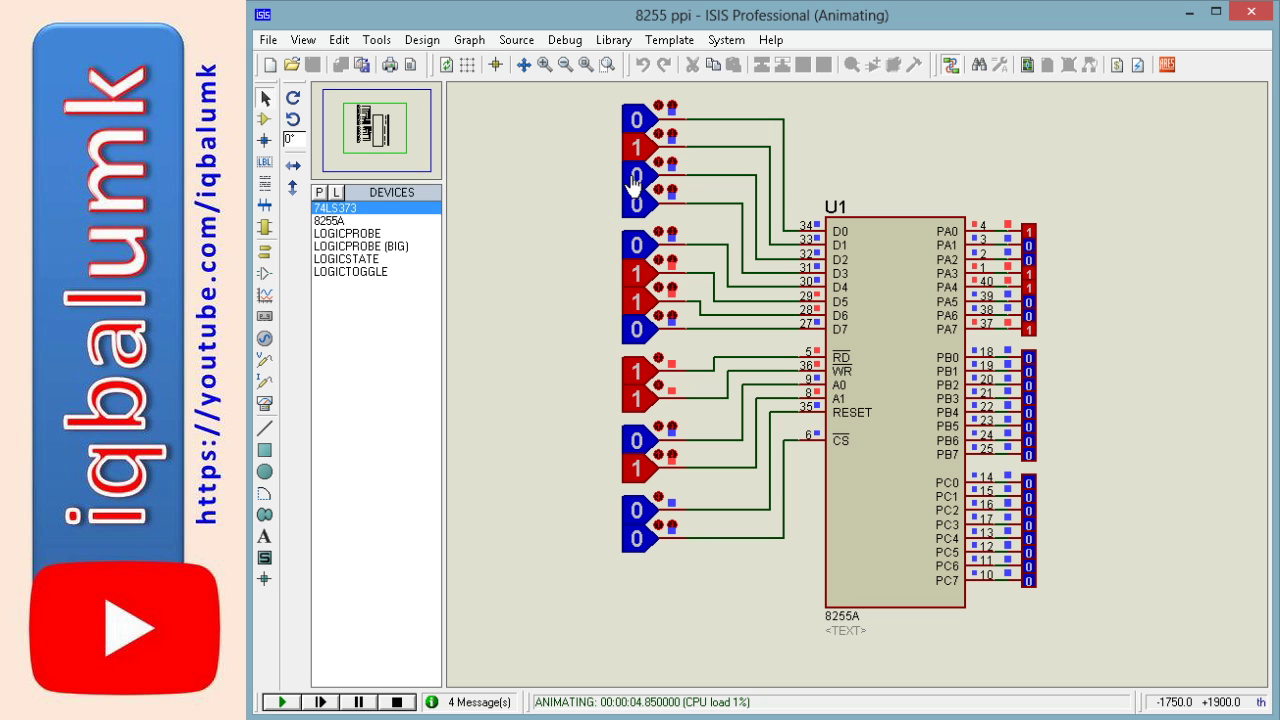
{"action": "left_click", "coordinate": [636, 186]}
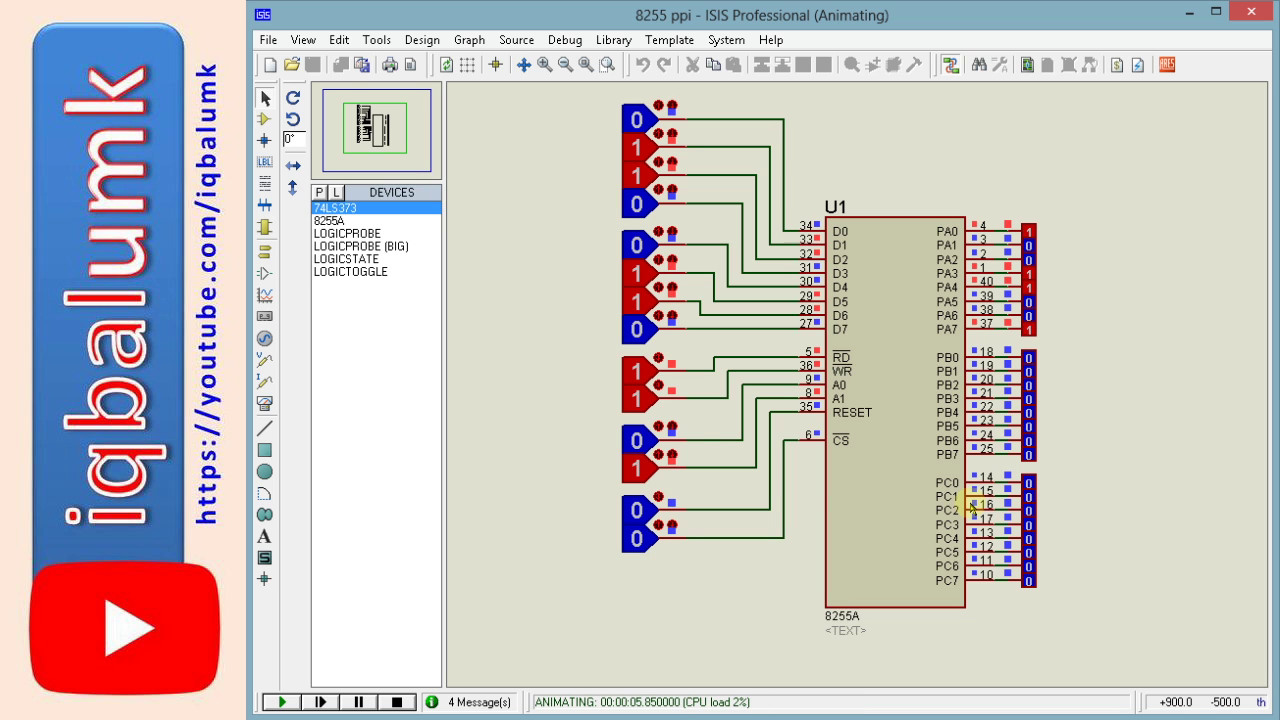
{"action": "left_click", "coordinate": [636, 400]}
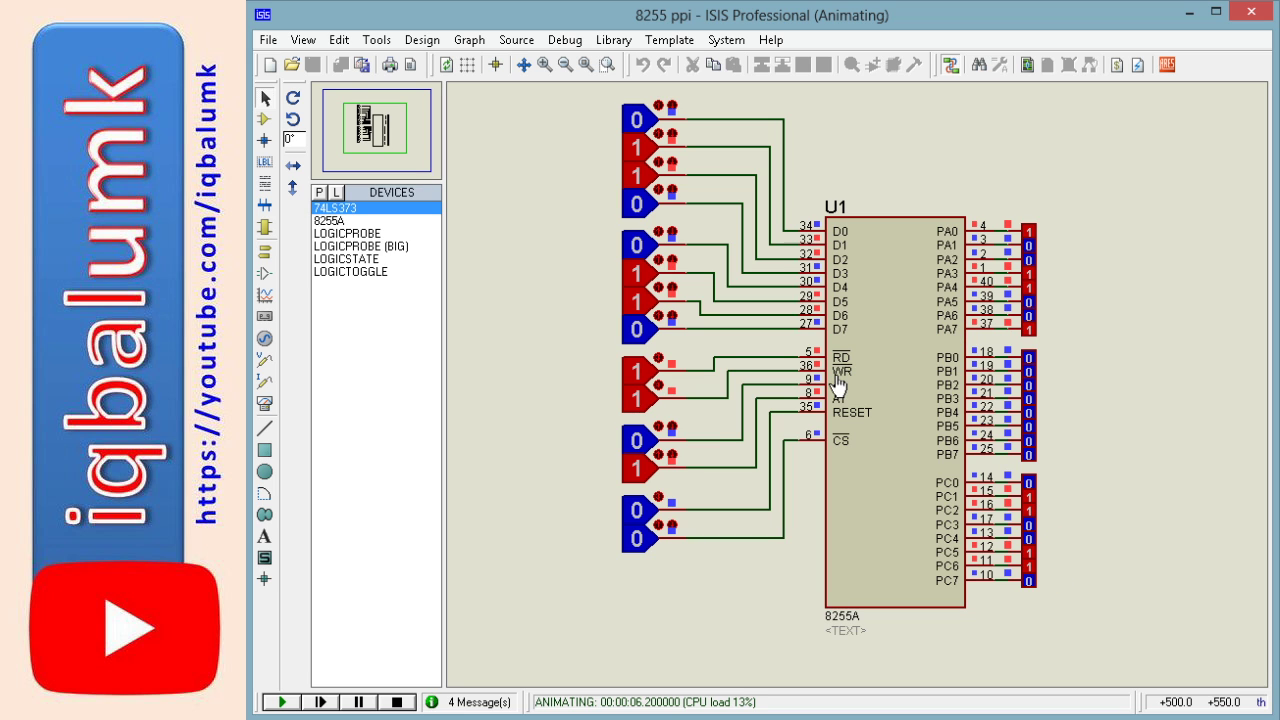
Write 01010101 (D7–D0) to port B by setting A1 to 0 and A0 to 1 and pulsing WR low
{"action": "left_click", "coordinate": [643, 470]}
{"action": "left_click", "coordinate": [640, 444]}
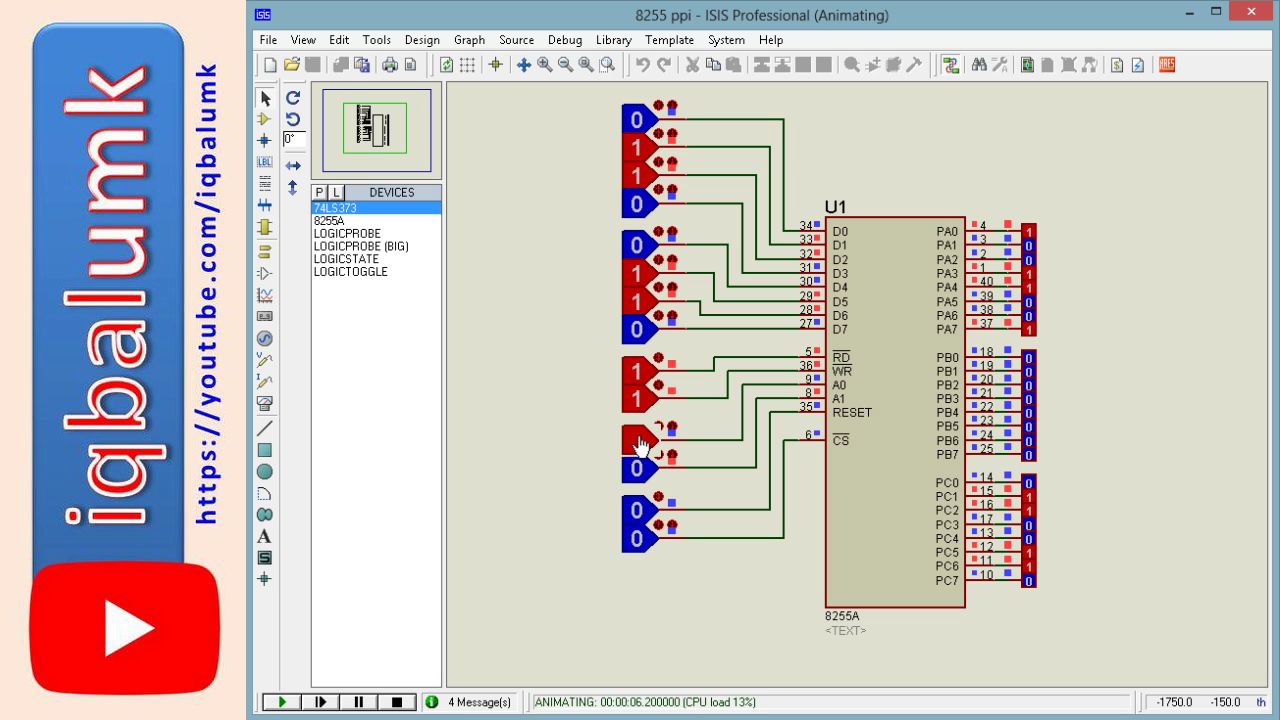
{"action": "left_click", "coordinate": [640, 273]}
{"action": "left_click", "coordinate": [640, 246]}
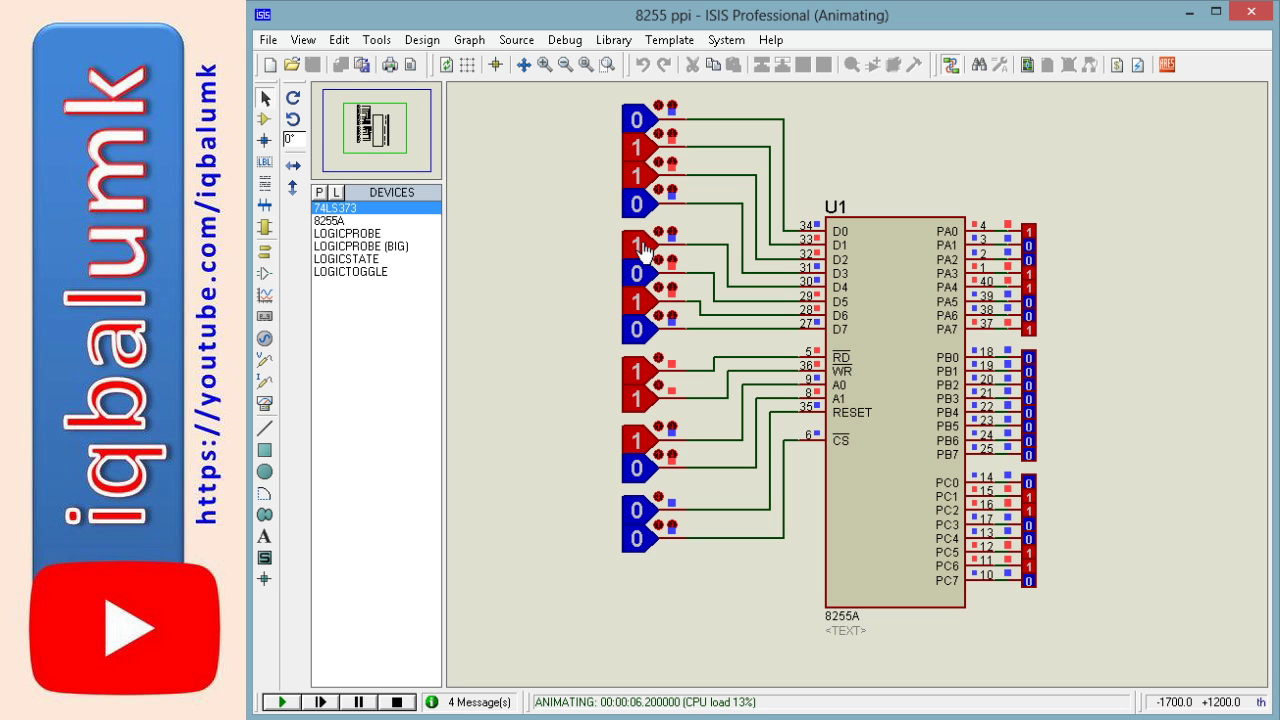
{"action": "left_click", "coordinate": [639, 120]}
{"action": "left_click", "coordinate": [640, 150]}
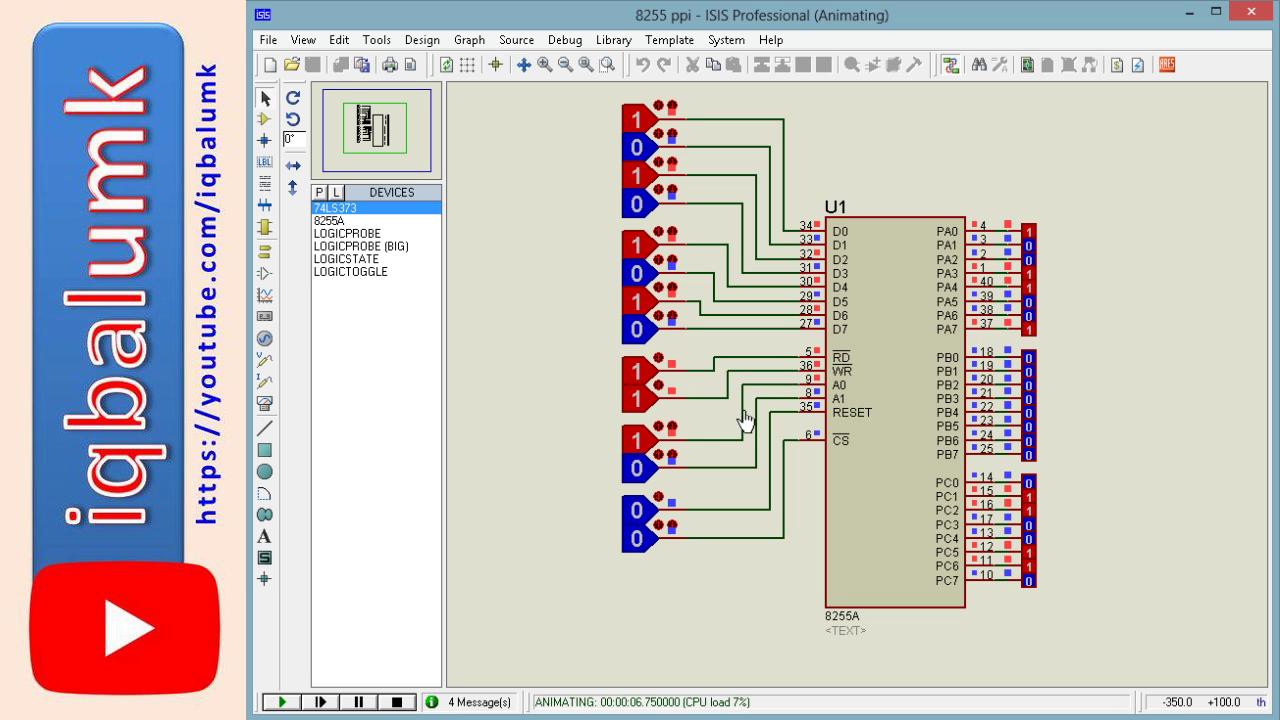
{"action": "left_click", "coordinate": [639, 398]}
{"action": "left_click", "coordinate": [639, 398]}
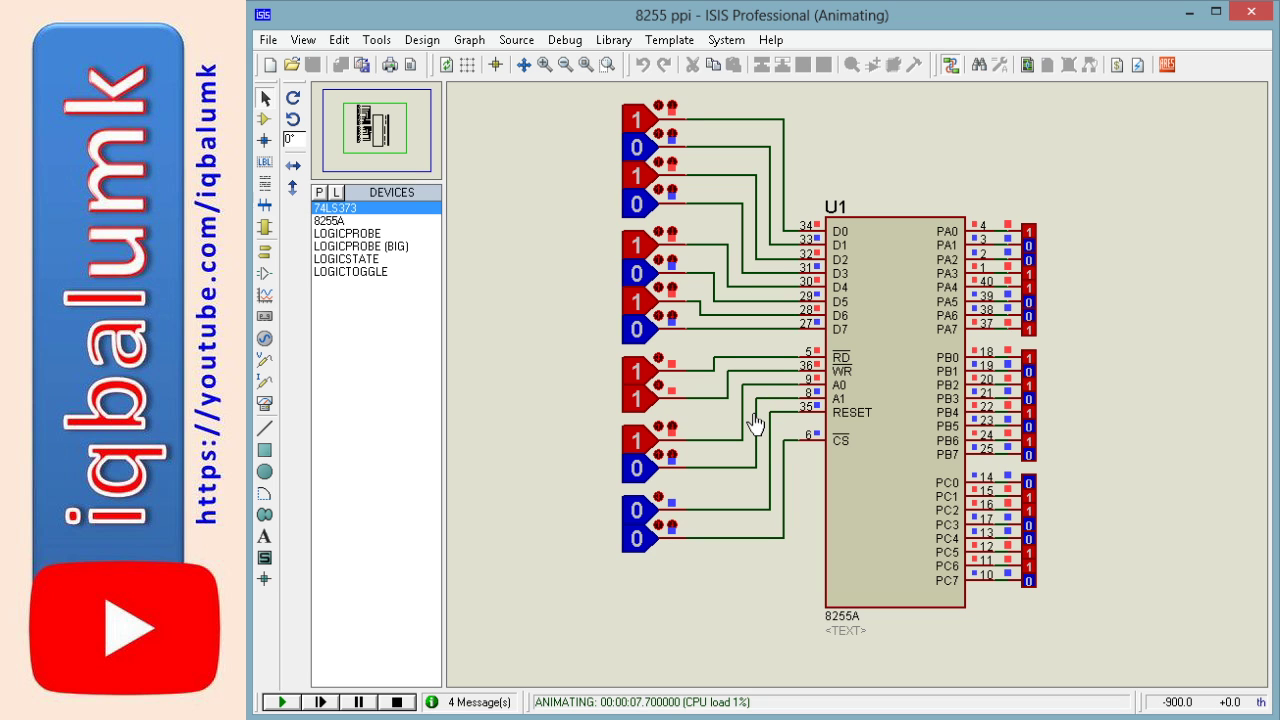
Deselect the chip with CS at 1, set D5 and D7 to 1, and try writing to port B with repeated WR pulses
{"action": "left_click", "coordinate": [640, 548]}
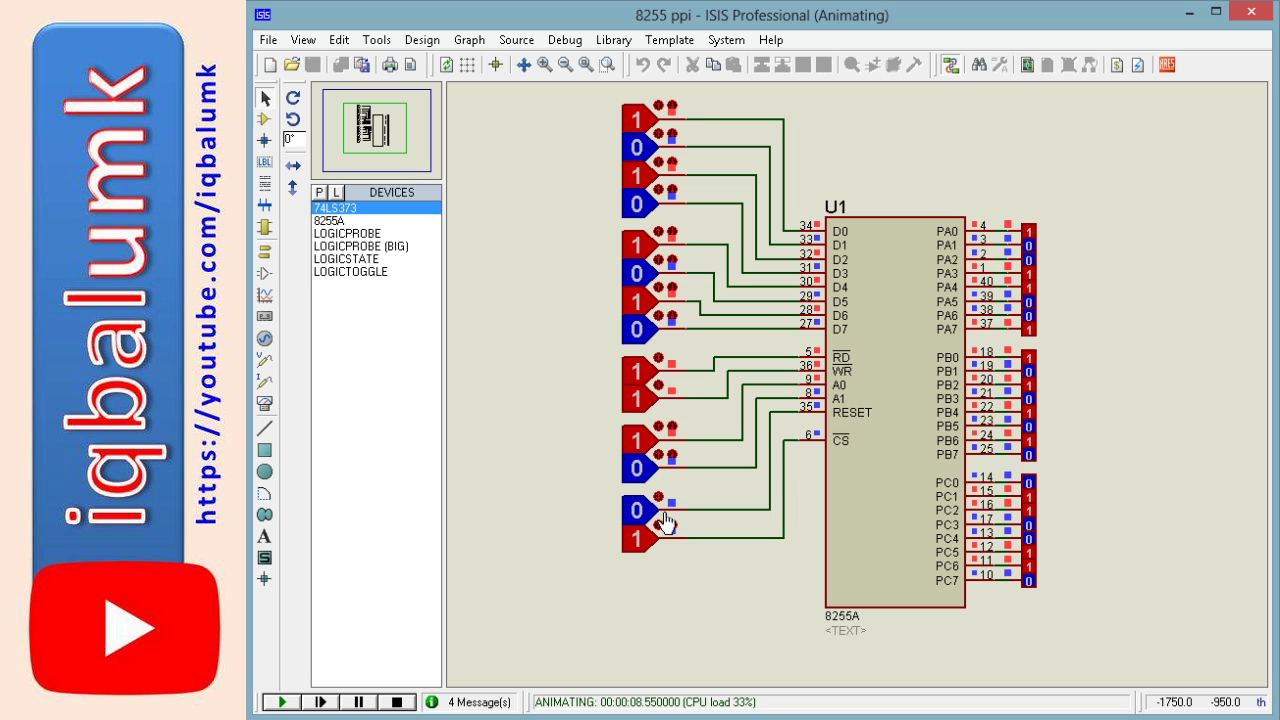
{"action": "left_click", "coordinate": [642, 280]}
{"action": "left_click", "coordinate": [638, 333]}
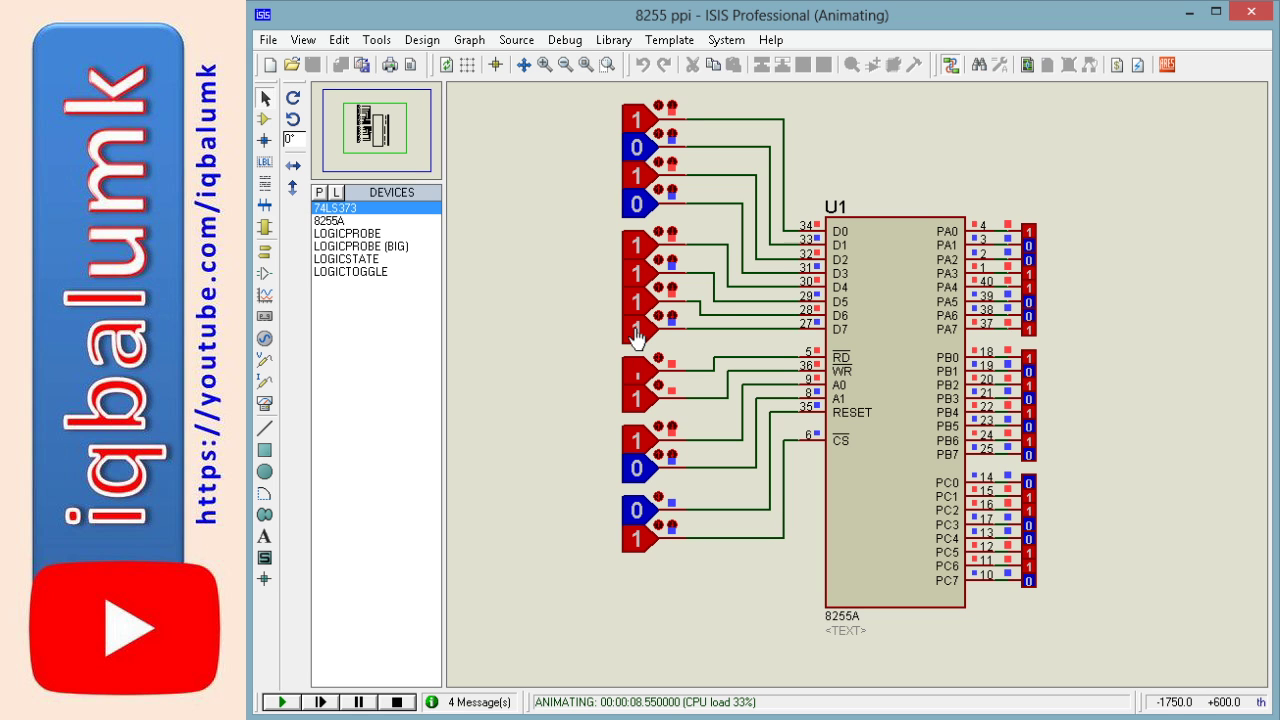
{"action": "left_click", "coordinate": [629, 402]}
{"action": "left_click", "coordinate": [629, 402]}
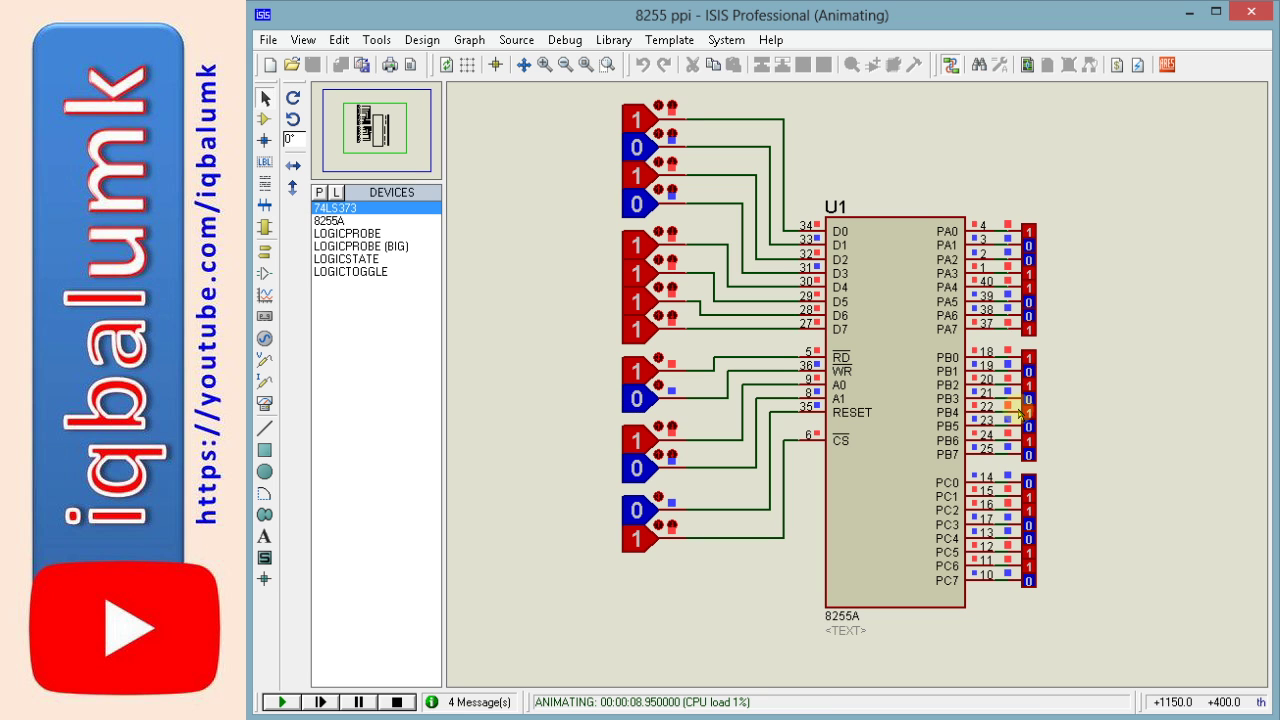
{"action": "left_click", "coordinate": [643, 405]}
{"action": "left_click", "coordinate": [643, 405]}
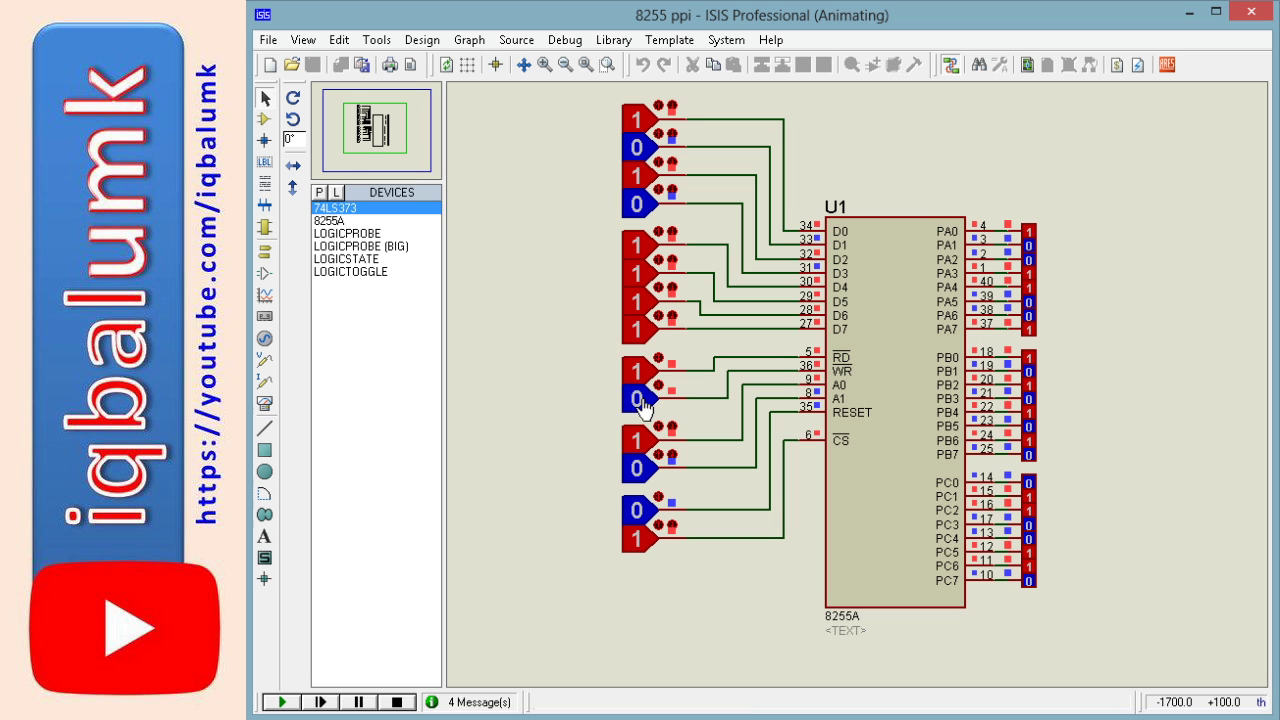
{"action": "left_click", "coordinate": [643, 405]}
{"action": "left_click", "coordinate": [643, 405]}
{"action": "left_click", "coordinate": [645, 408]}
{"action": "left_click", "coordinate": [643, 410]}
{"action": "left_click", "coordinate": [644, 406]}
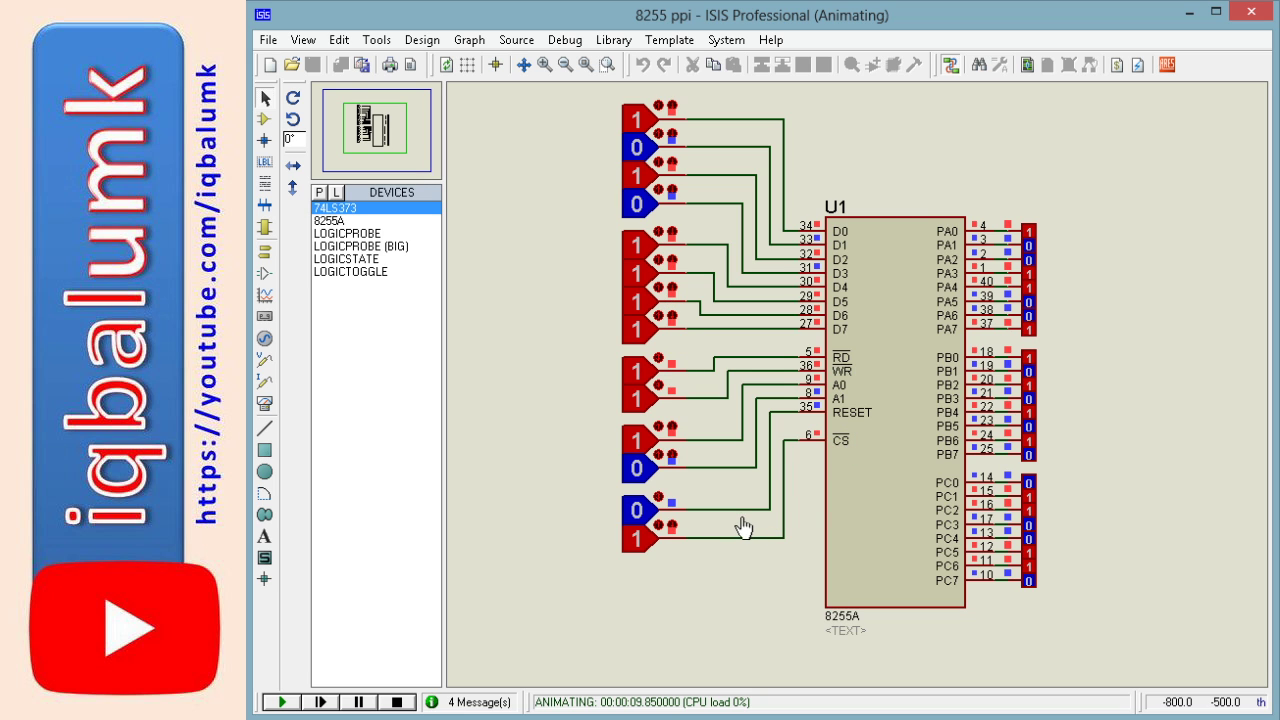
Select the chip again with CS at 0 and pulse WR low to write 11110101 (D7–D0) to port B
{"action": "left_click", "coordinate": [634, 542]}
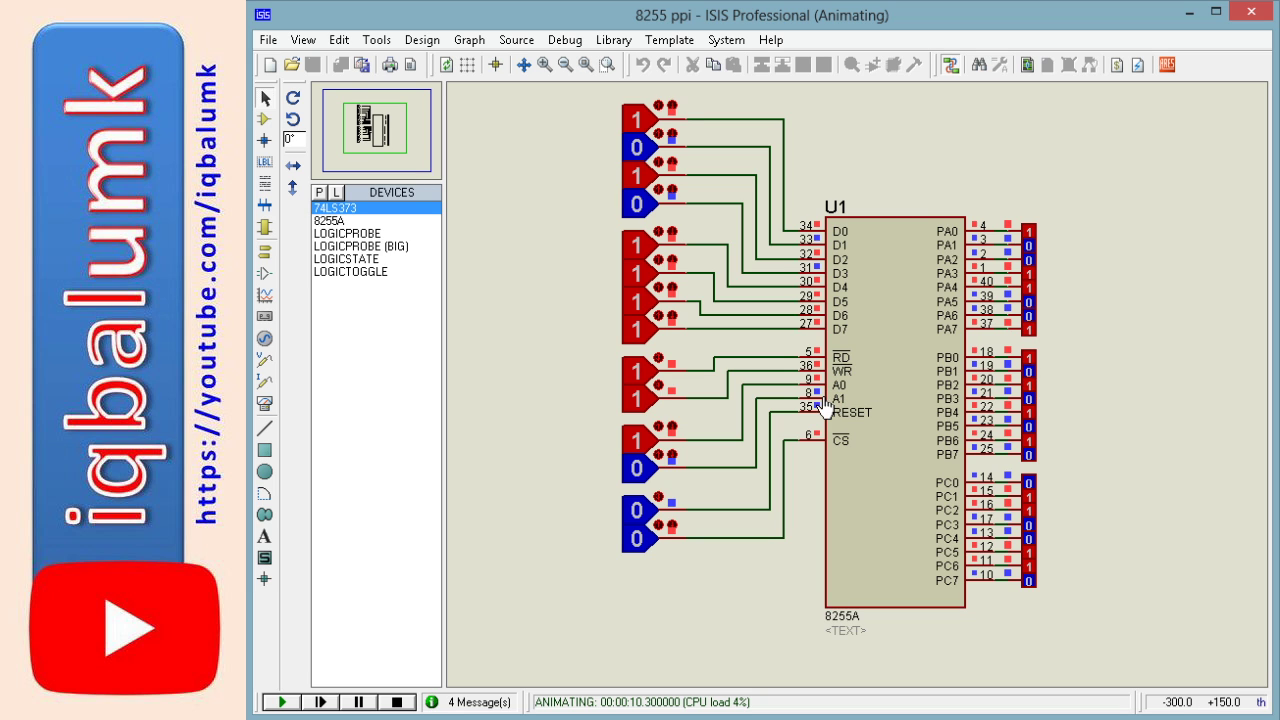
{"action": "left_click", "coordinate": [640, 400]}
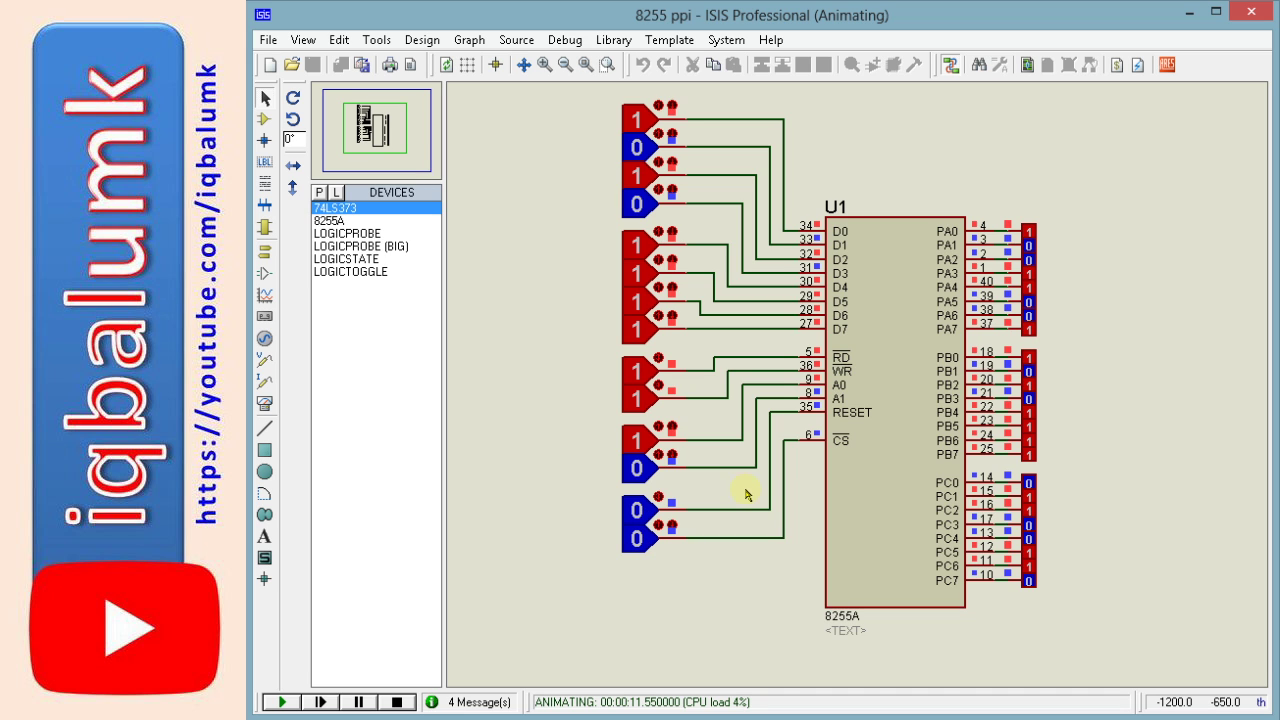
Set the 8255A's RESET input to 1
{"action": "left_click", "coordinate": [636, 518]}
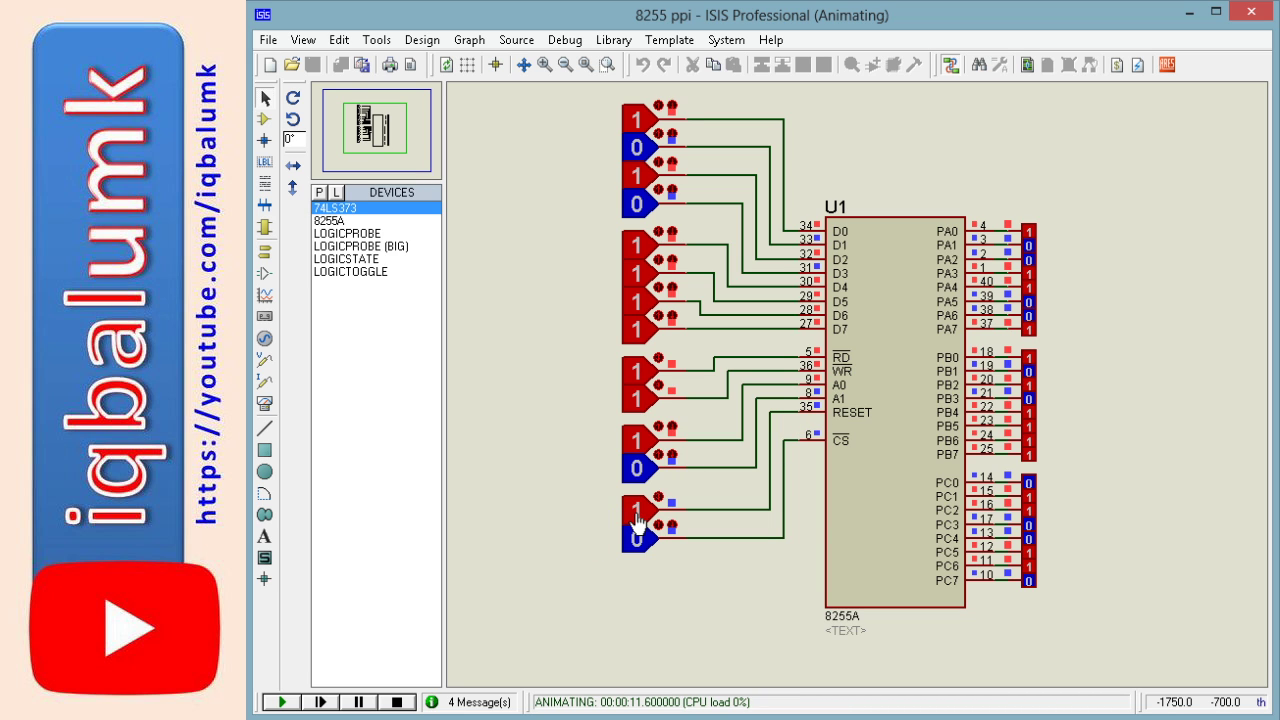